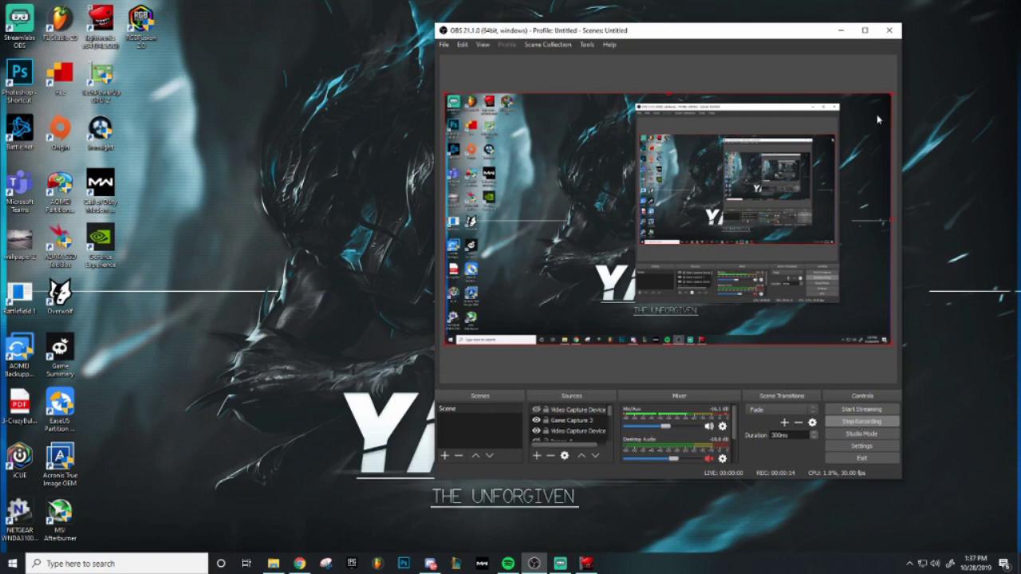
- Minimize the recorder, open speedtest.net in a new Chrome tab and run an internet speed test
click(841, 32)
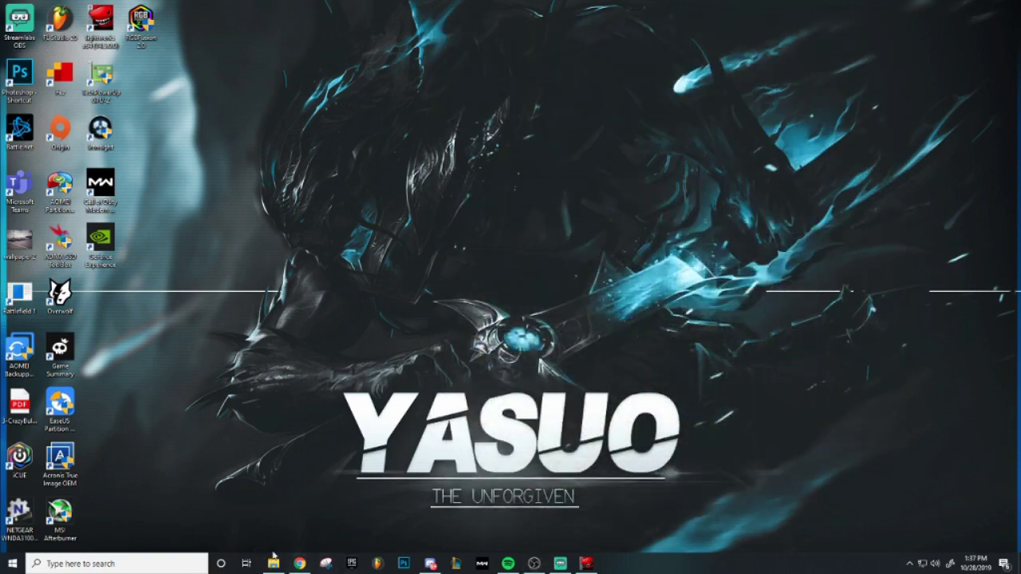
click(299, 563)
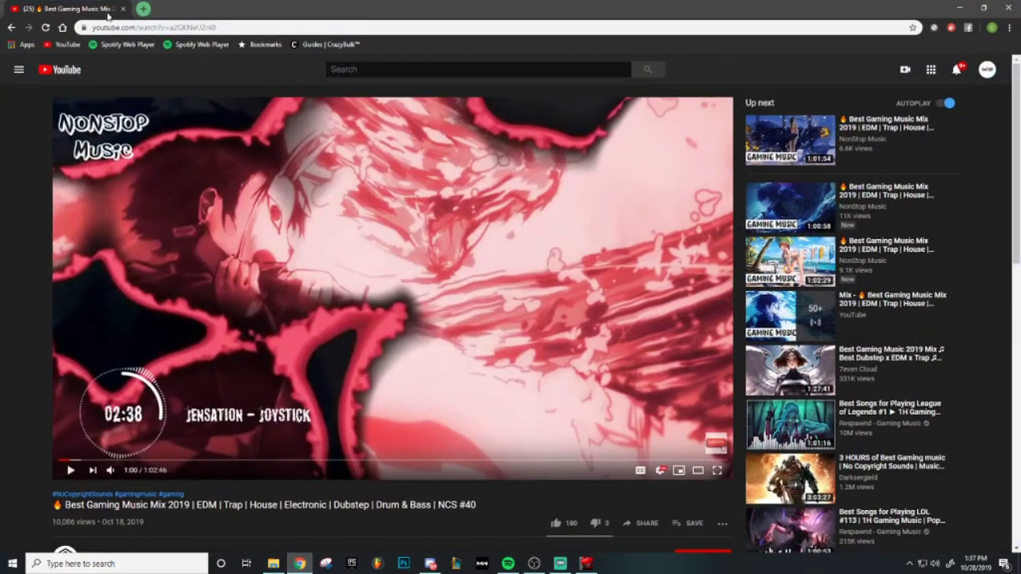
click(143, 8)
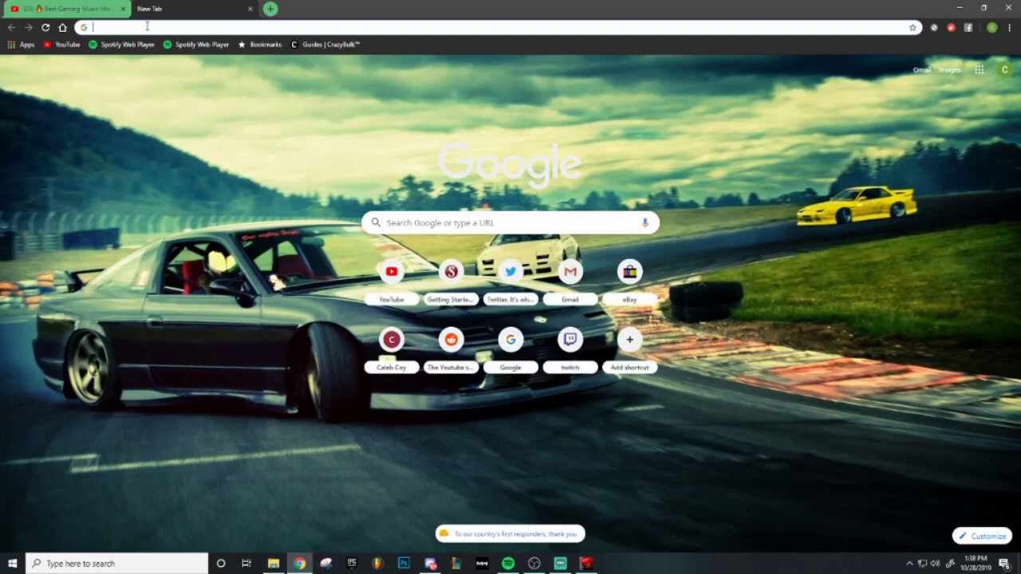
text(sp)
key(Return)
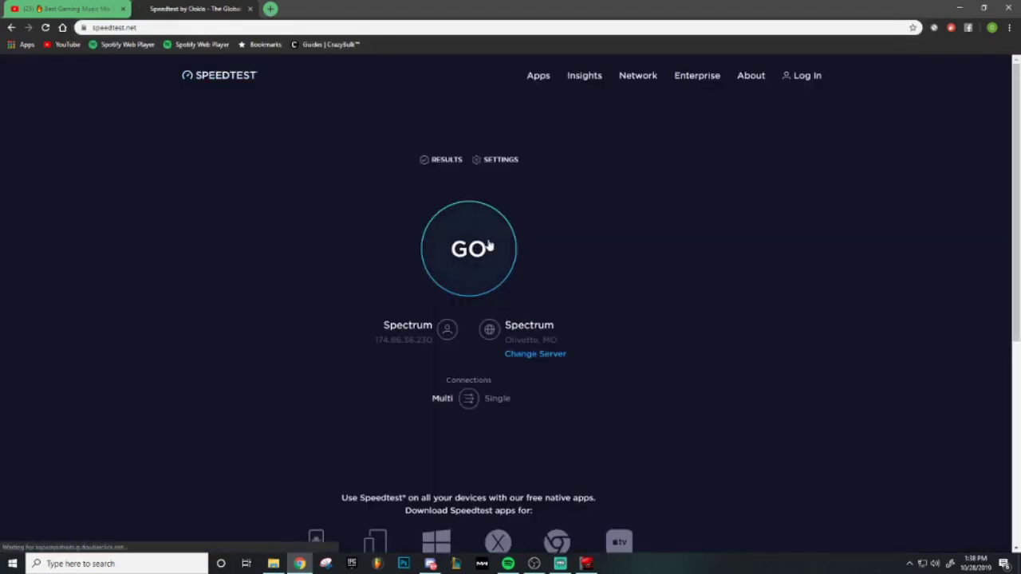
click(484, 269)
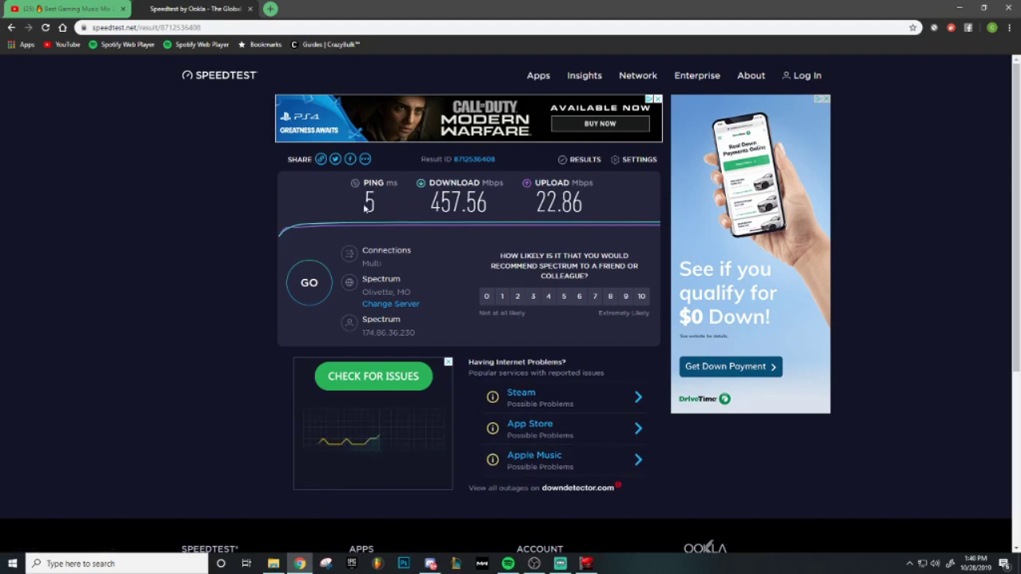
- Examine the speed test's ping, download and upload results, focusing on the upload speed
drag(363, 201, 600, 209)
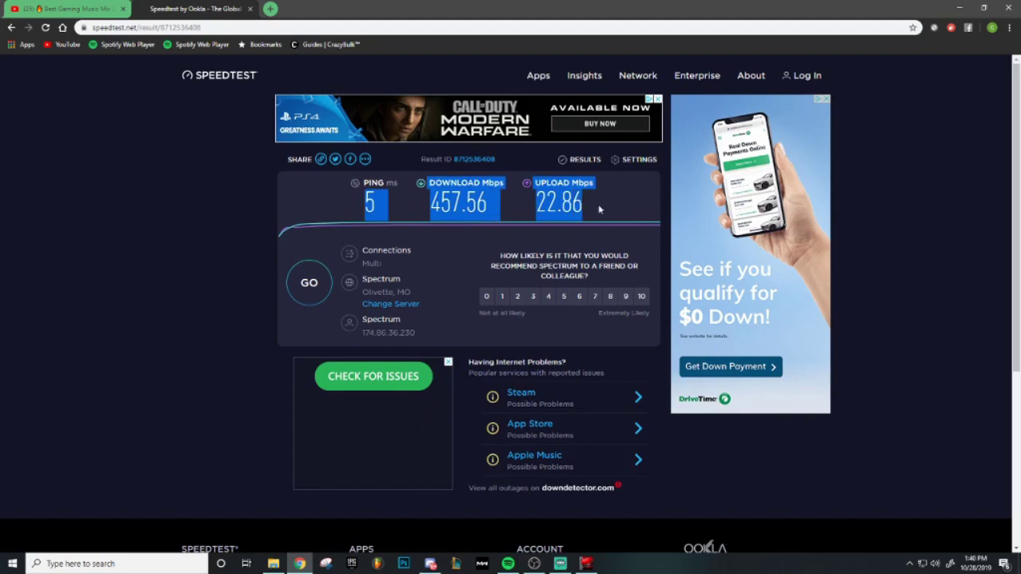
click(199, 292)
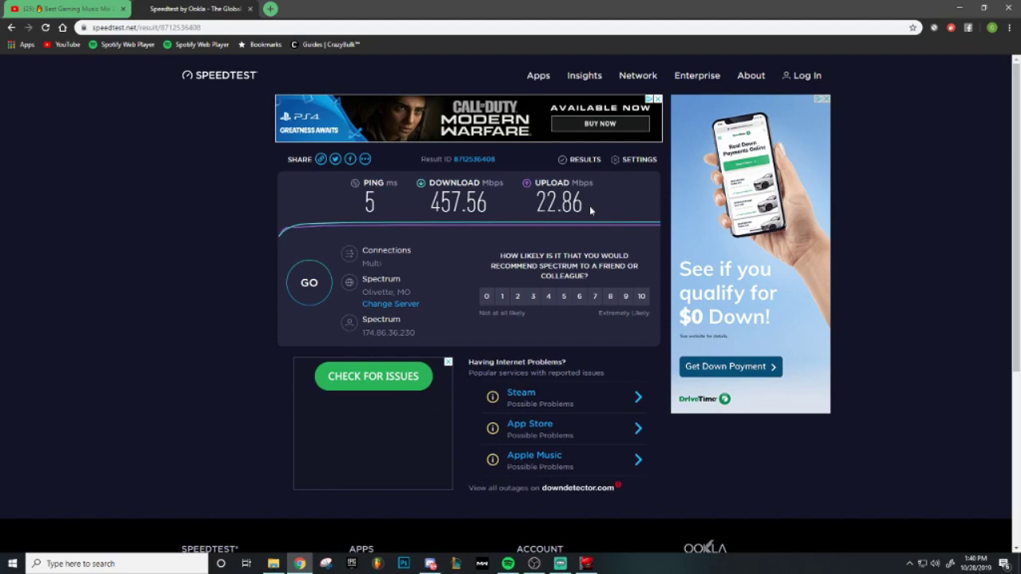
drag(588, 202, 524, 202)
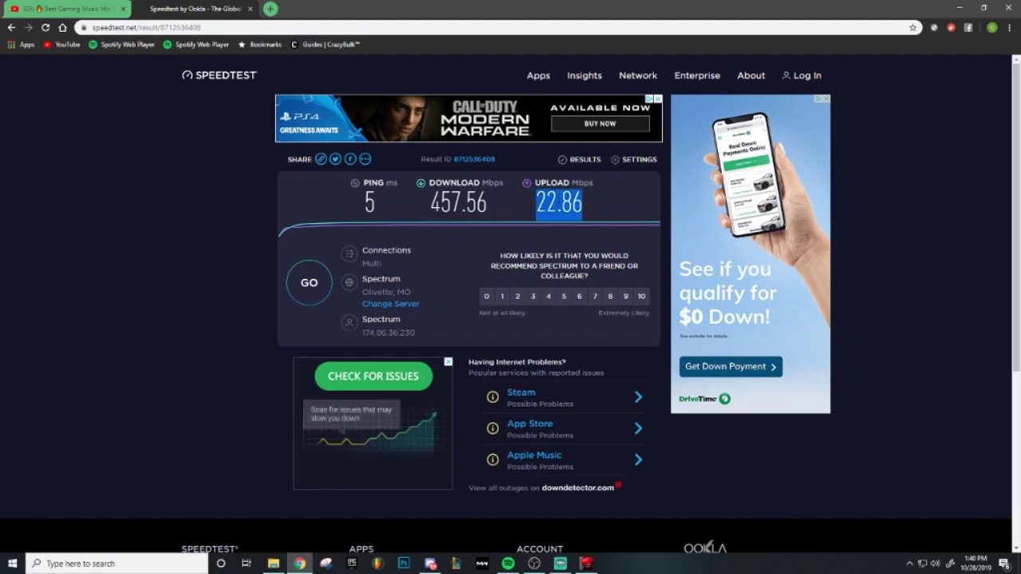
click(523, 200)
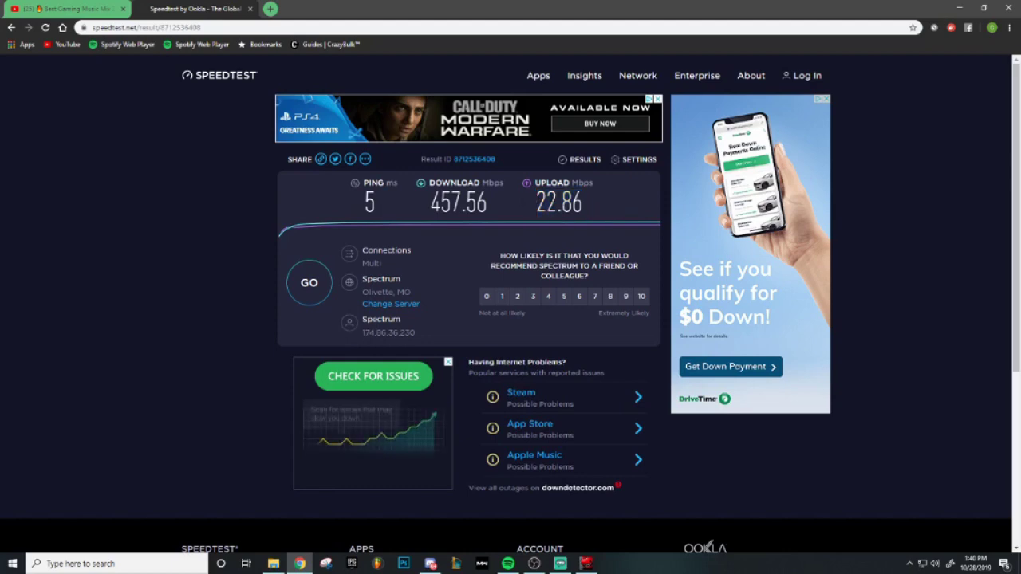
drag(585, 202, 515, 190)
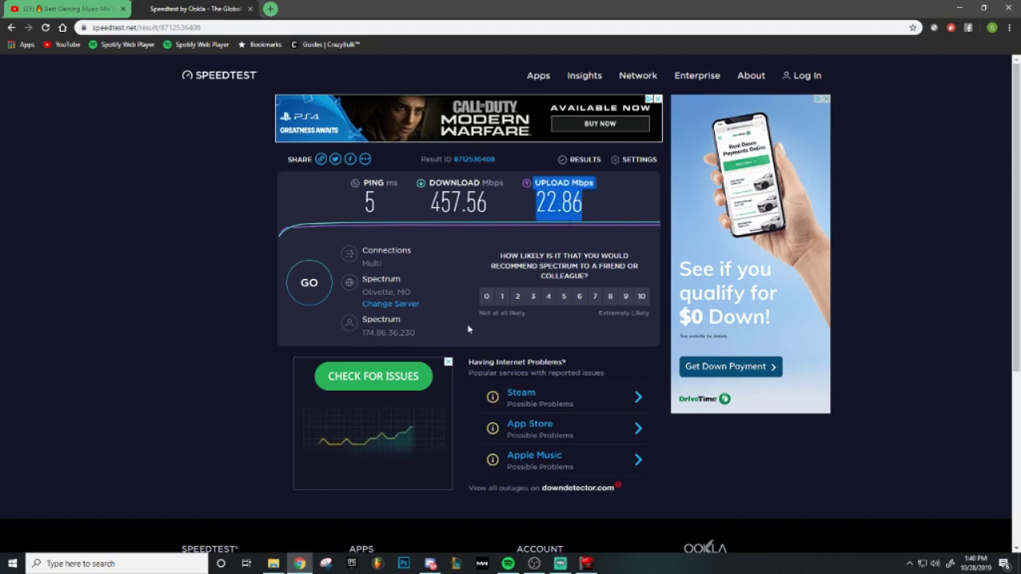
click(511, 210)
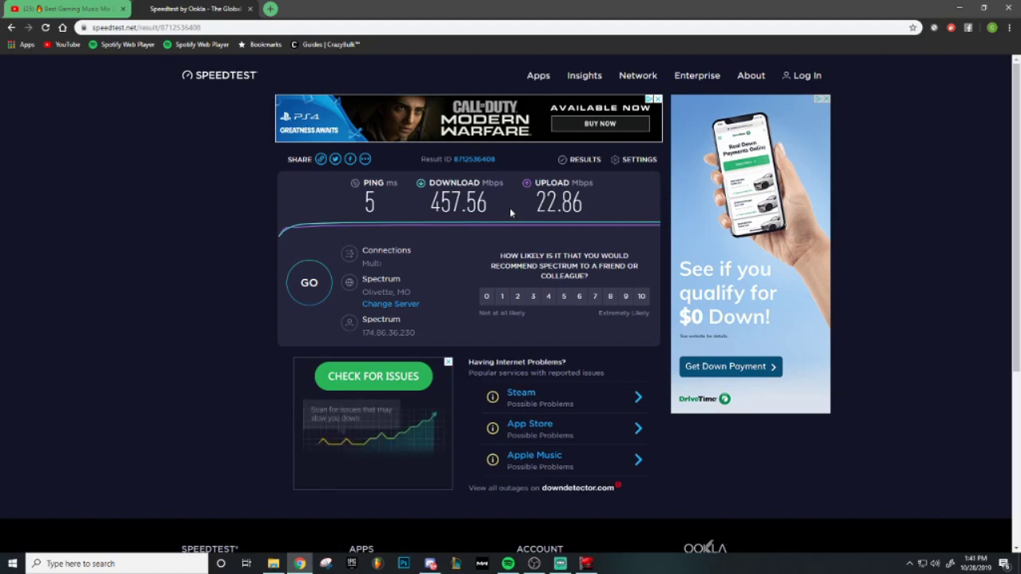
- Switch to Streamlabs OBS and open its Output settings
click(560, 563)
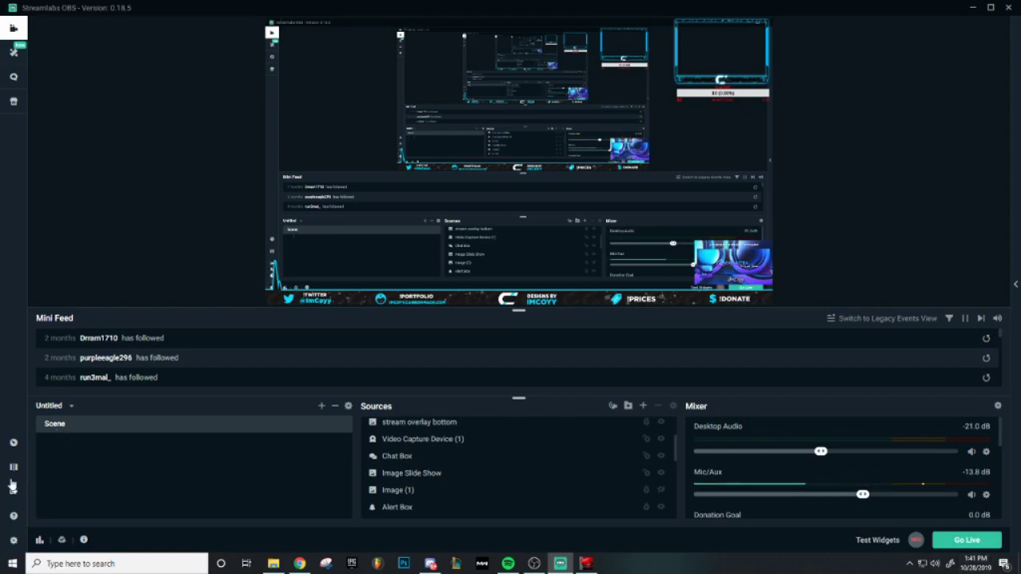
click(13, 541)
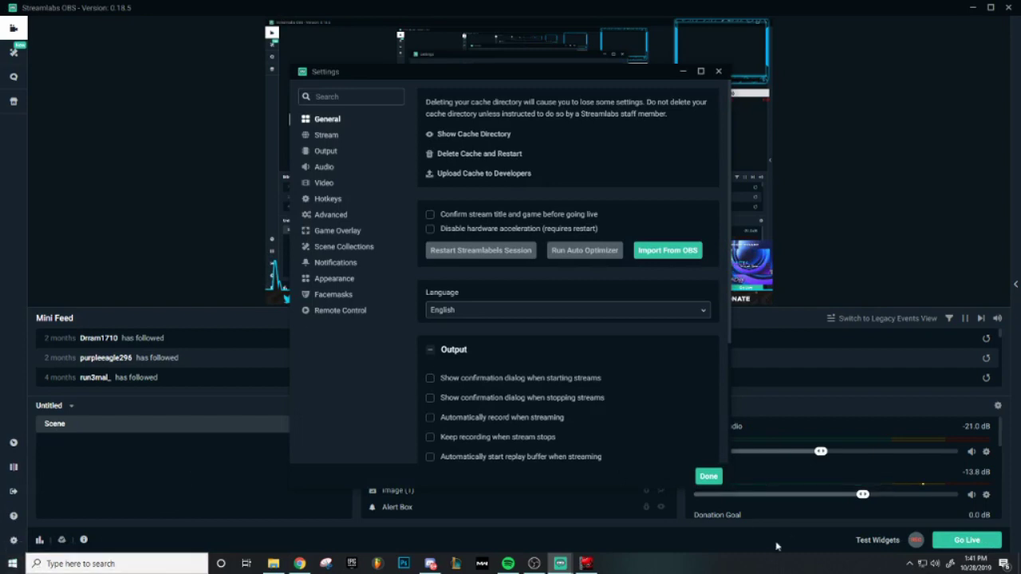
click(326, 151)
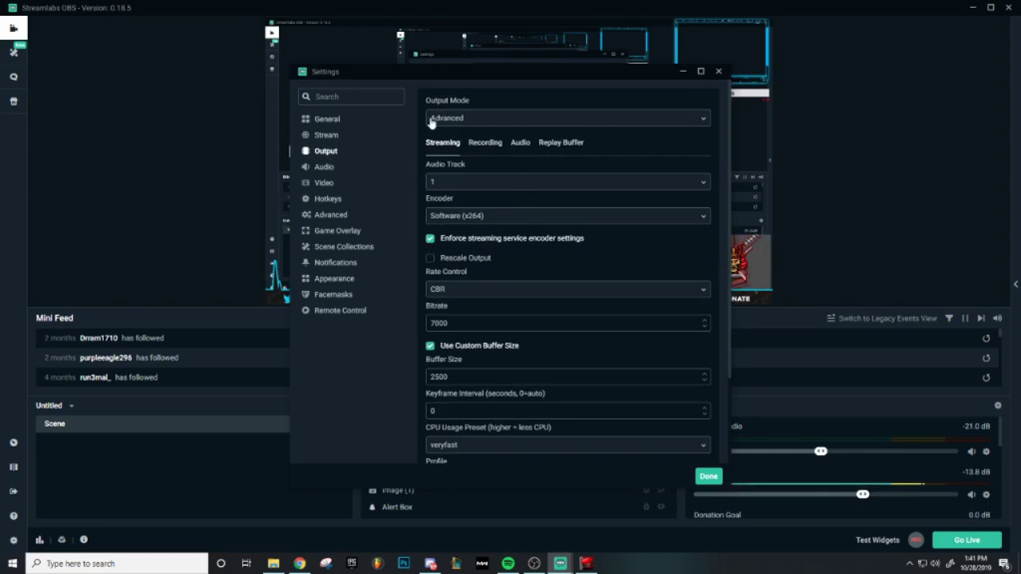
- Set the output mode to Simple and review its streaming and recording options
click(477, 124)
click(470, 138)
scroll(569, 258, down, 2)
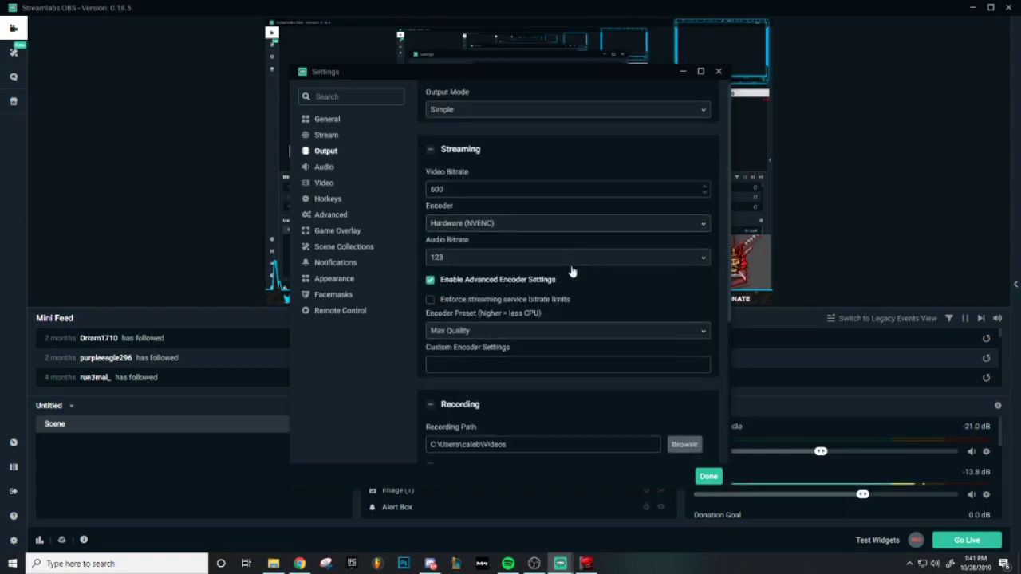
scroll(570, 278, up, 1)
scroll(572, 263, down, 4)
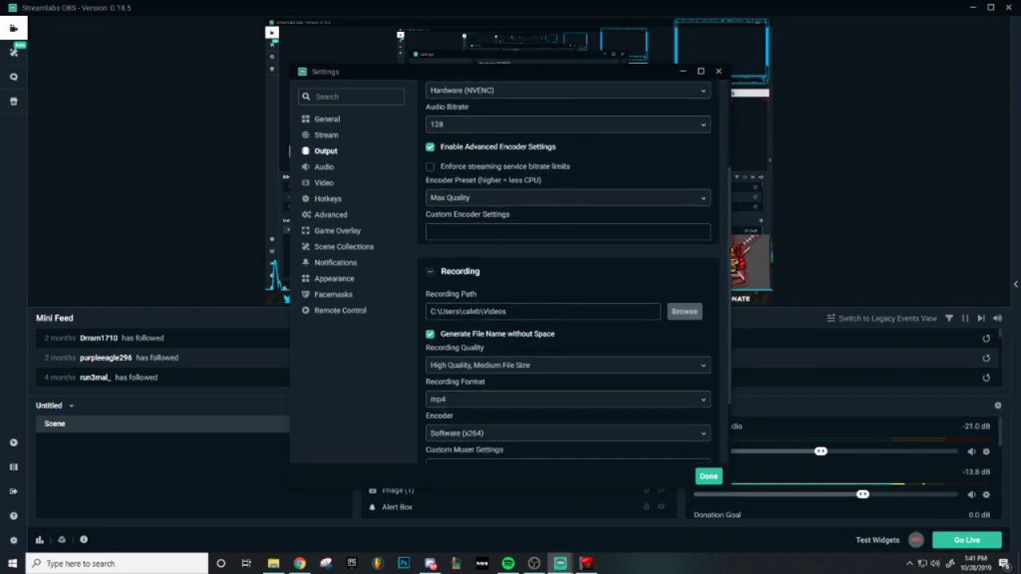
scroll(561, 335, up, 2)
scroll(560, 311, up, 3)
- Set the output mode to Advanced and review its streaming options
click(457, 119)
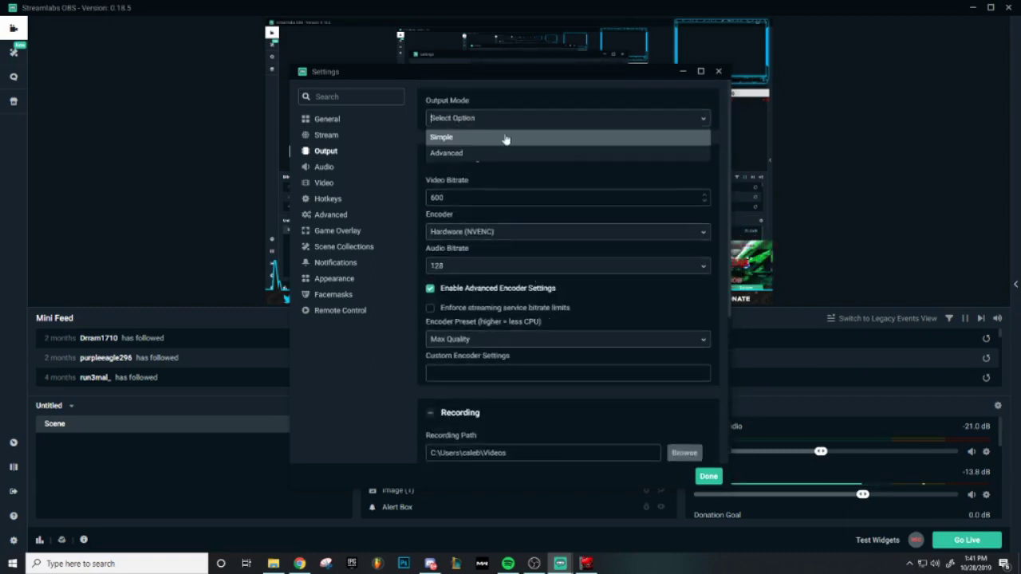
click(469, 156)
scroll(535, 242, down, 2)
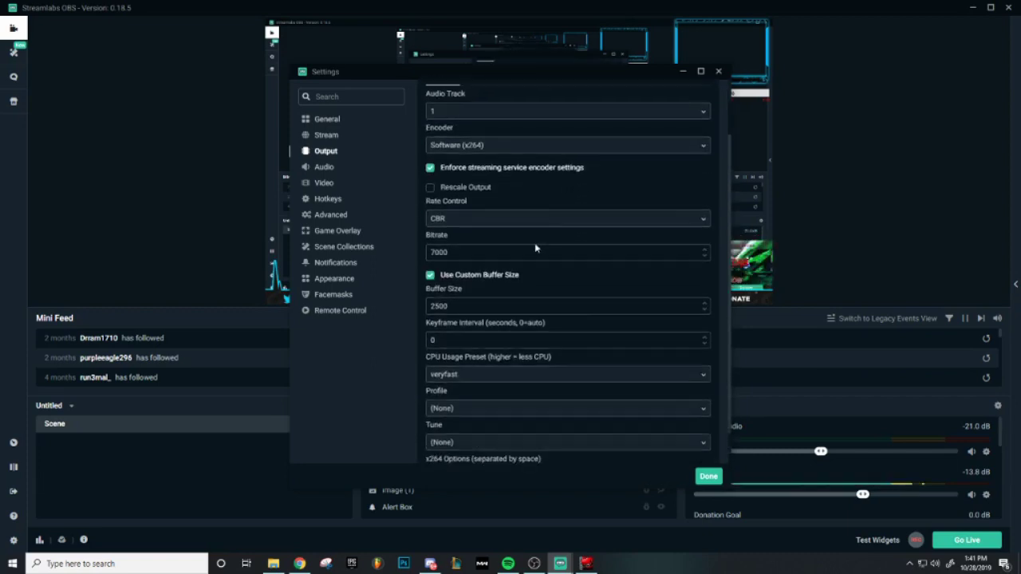
scroll(534, 242, up, 2)
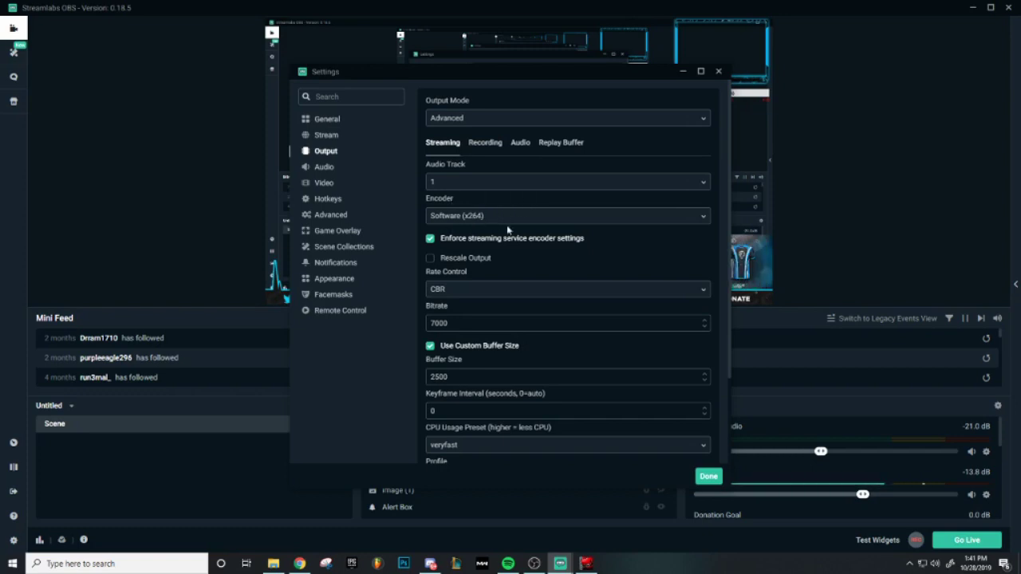
- Choose Software (x264) as the streaming encoder and CBR as the rate control
click(475, 219)
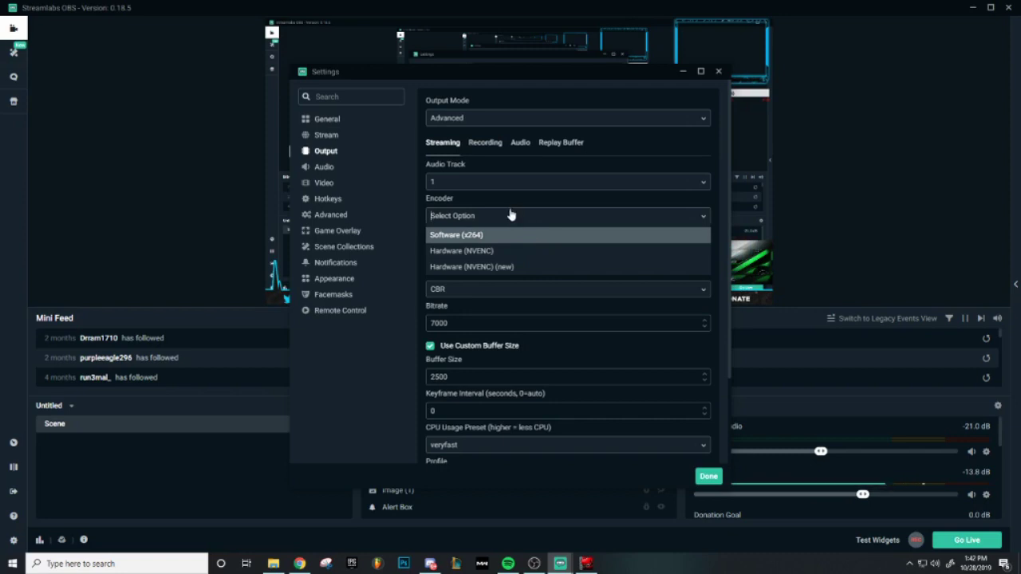
click(679, 235)
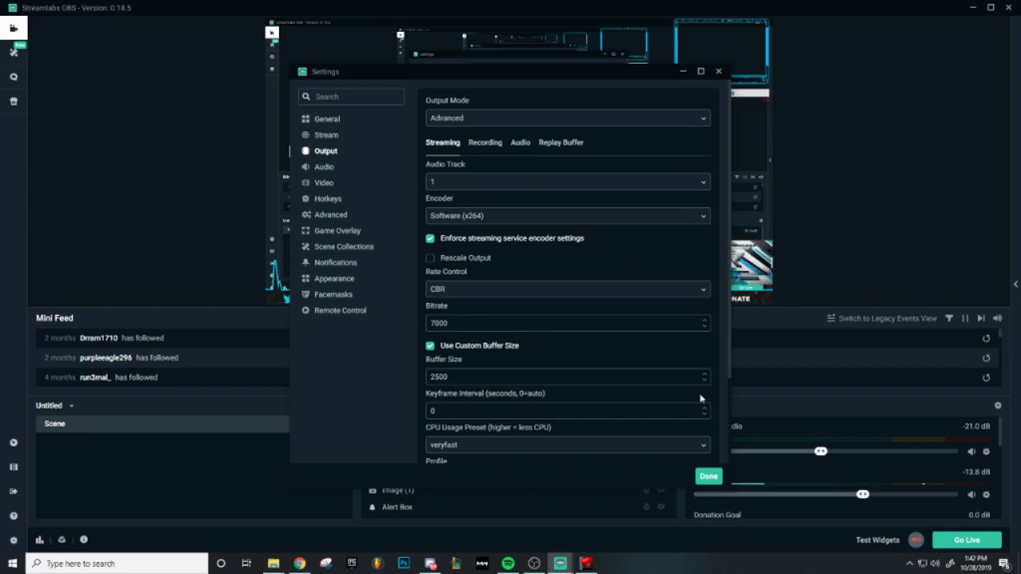
click(457, 290)
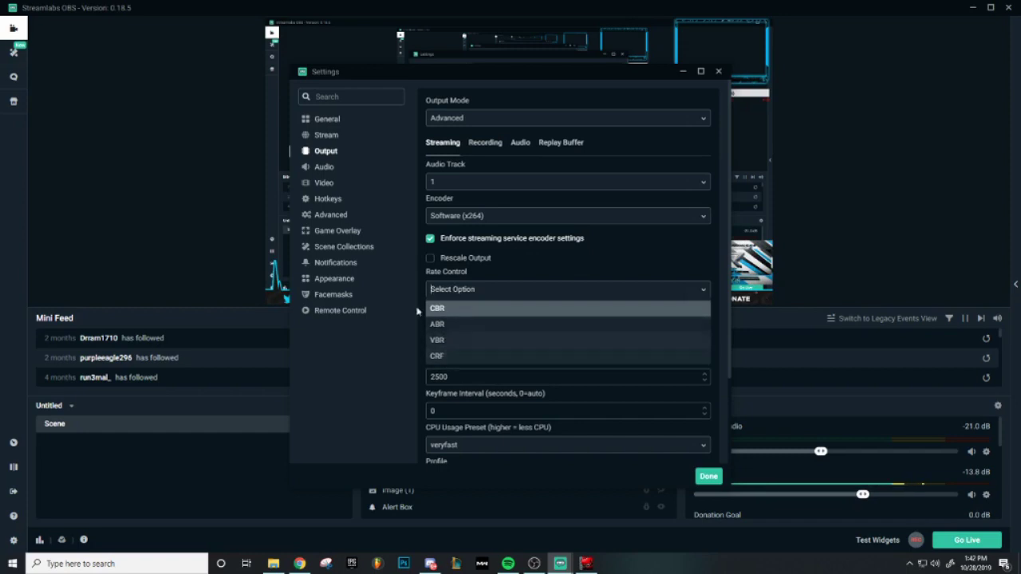
click(442, 311)
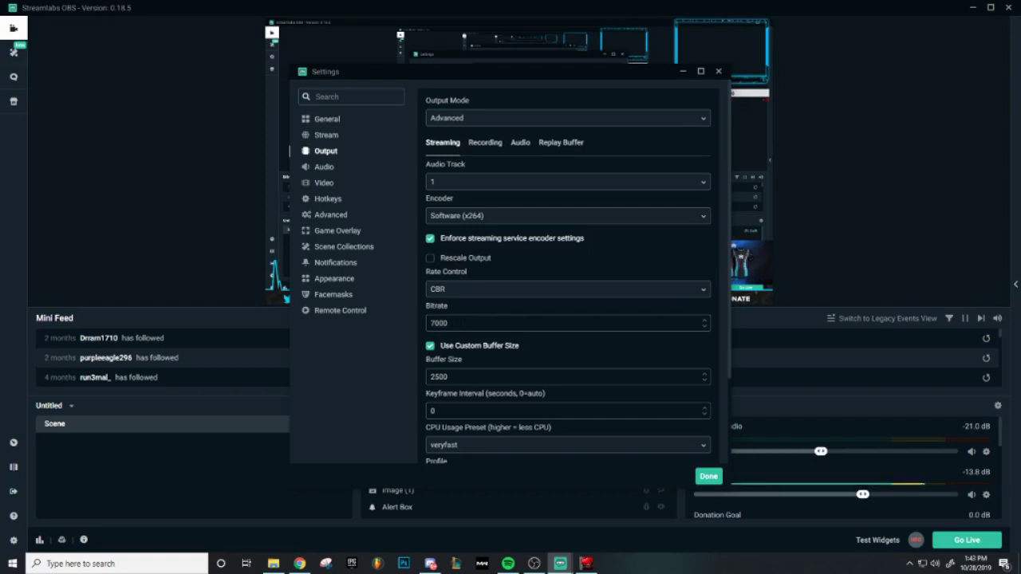
- Examine the streaming bitrate and the remaining encoder options
double_click(429, 324)
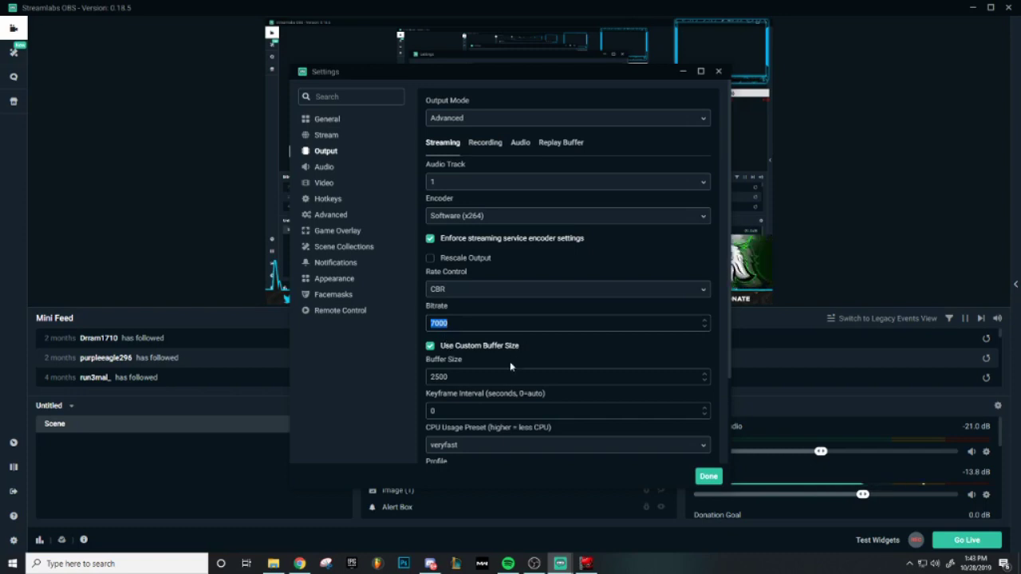
scroll(510, 361, down, 3)
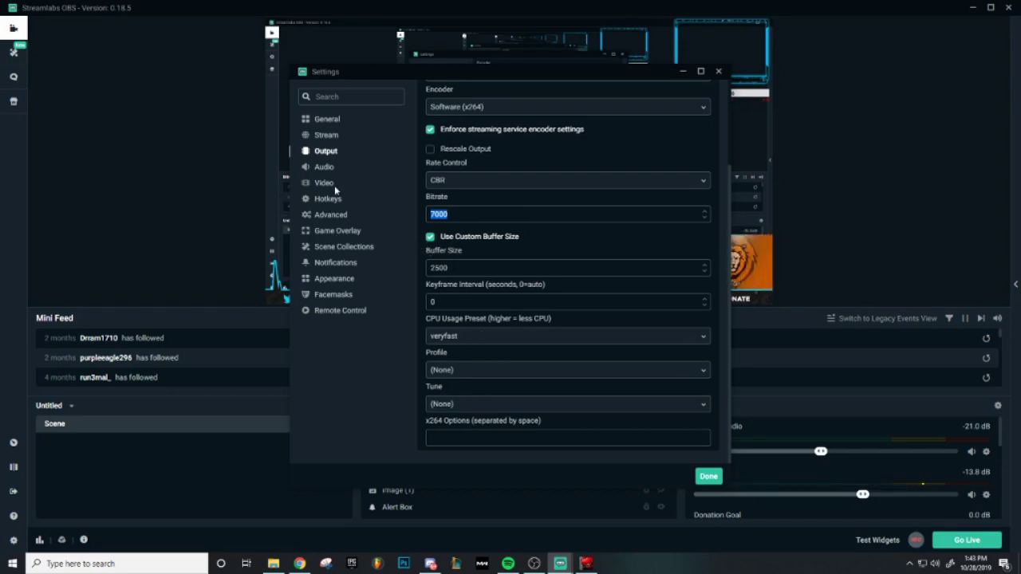
scroll(563, 336, up, 3)
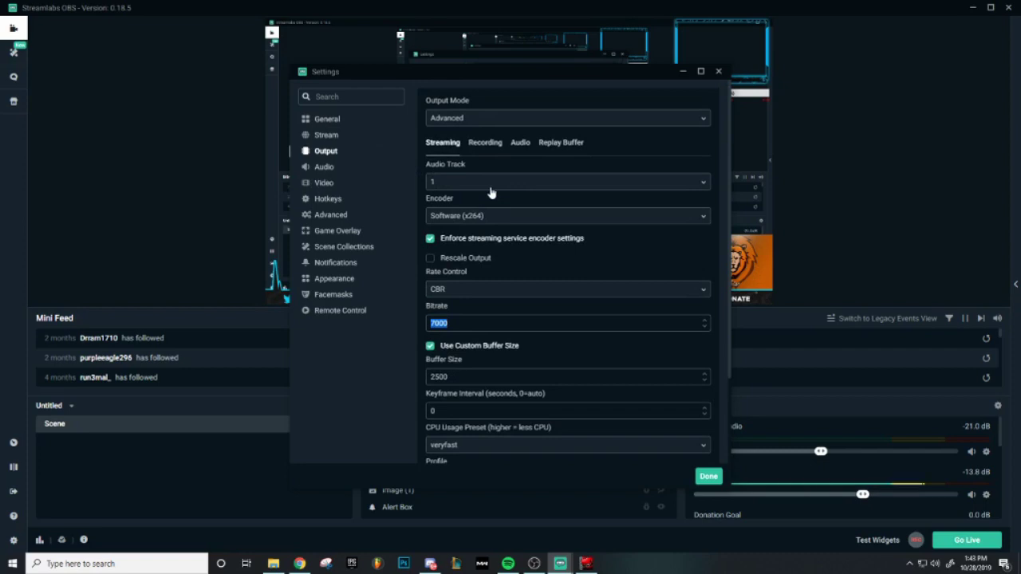
- In the Video settings, choose a base canvas resolution of 1920x1080 and a common FPS value of 60
click(323, 183)
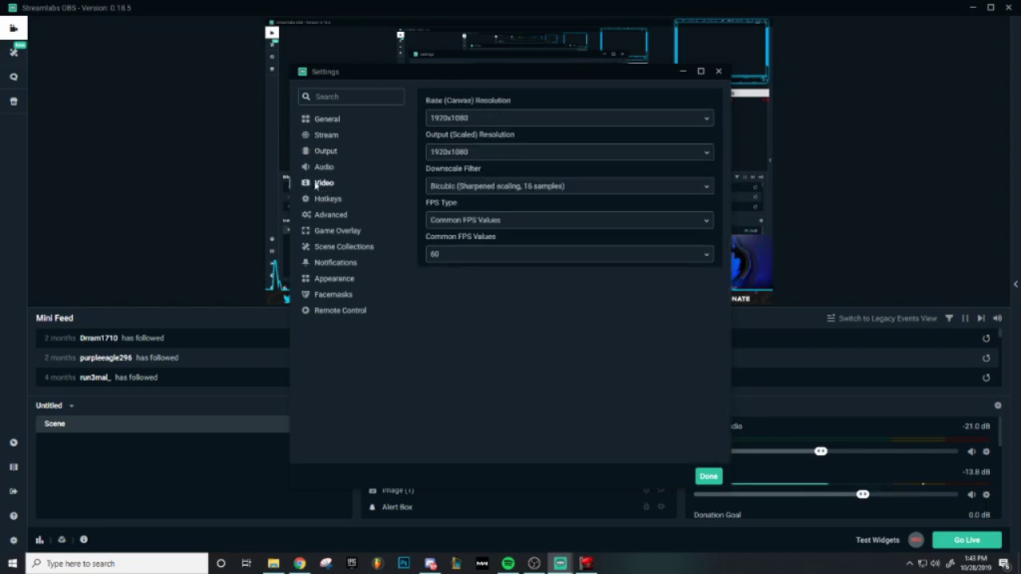
click(503, 121)
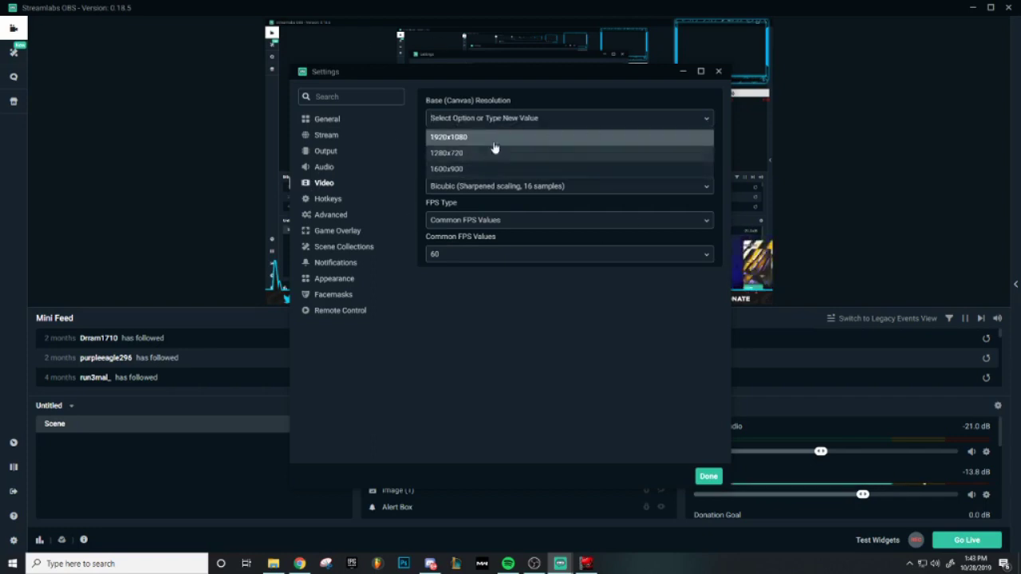
click(711, 134)
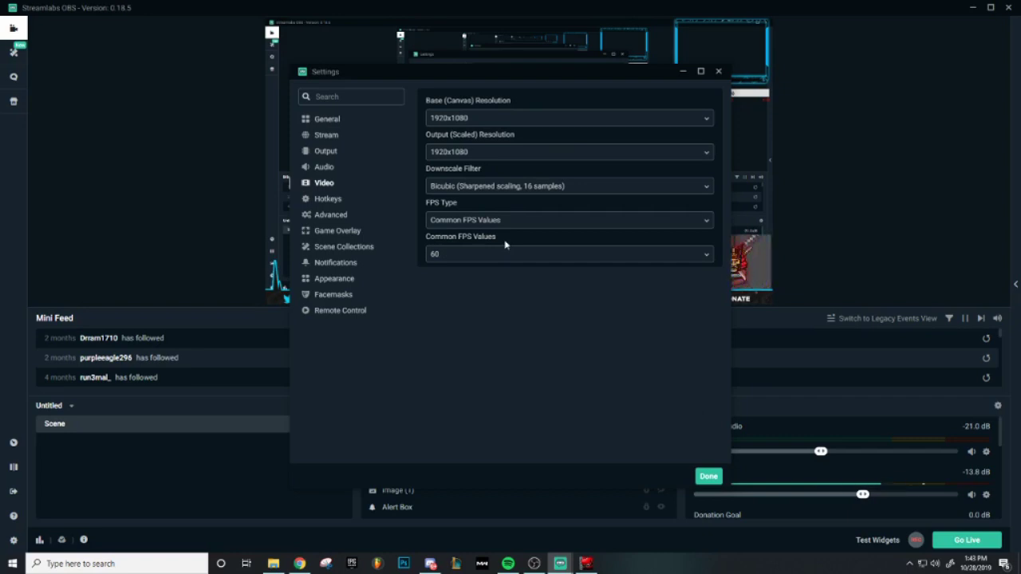
click(489, 257)
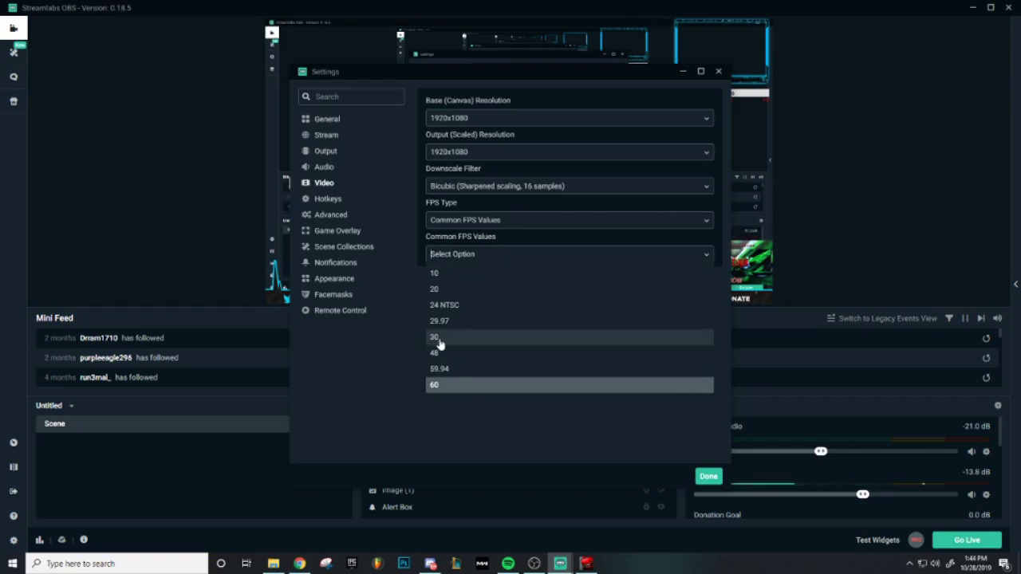
click(461, 389)
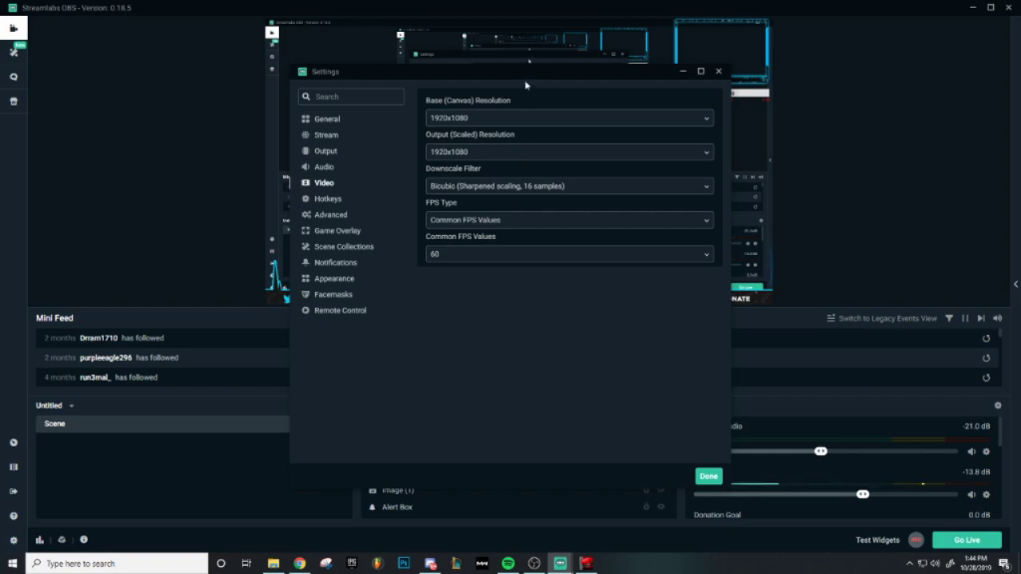
- Try a base canvas resolution of 1280x720 and return it to 1920x1080
click(475, 127)
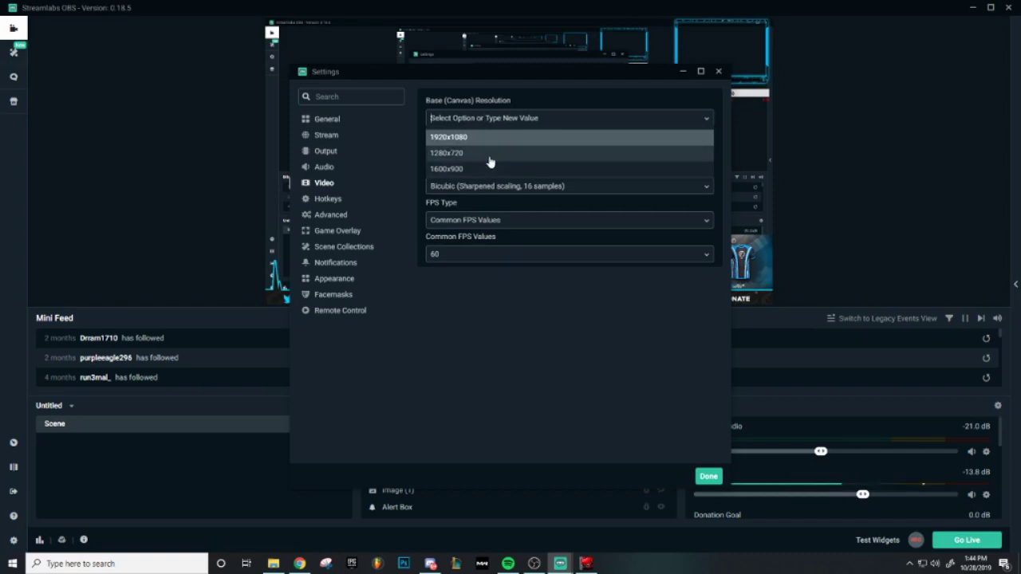
click(469, 151)
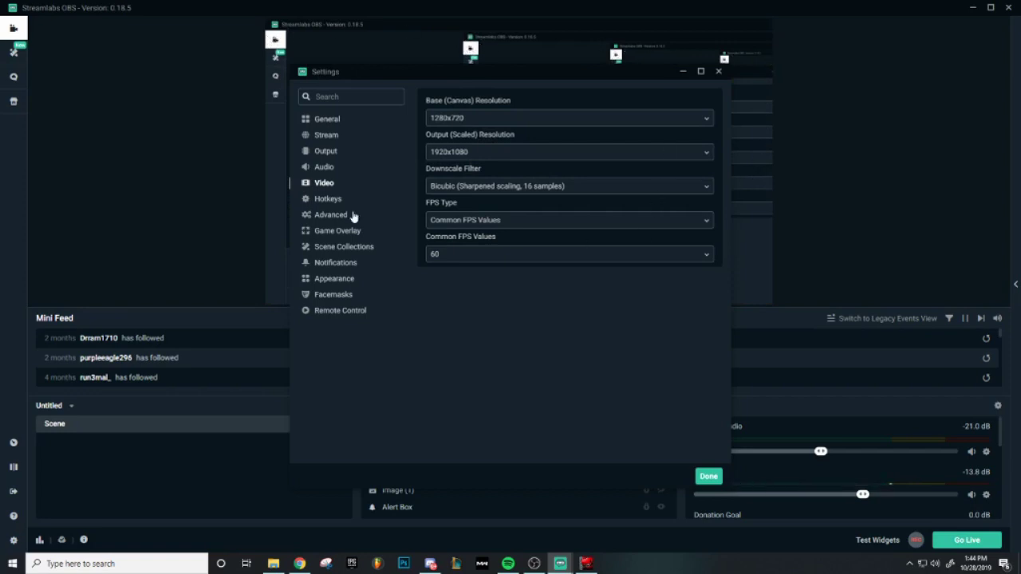
click(527, 118)
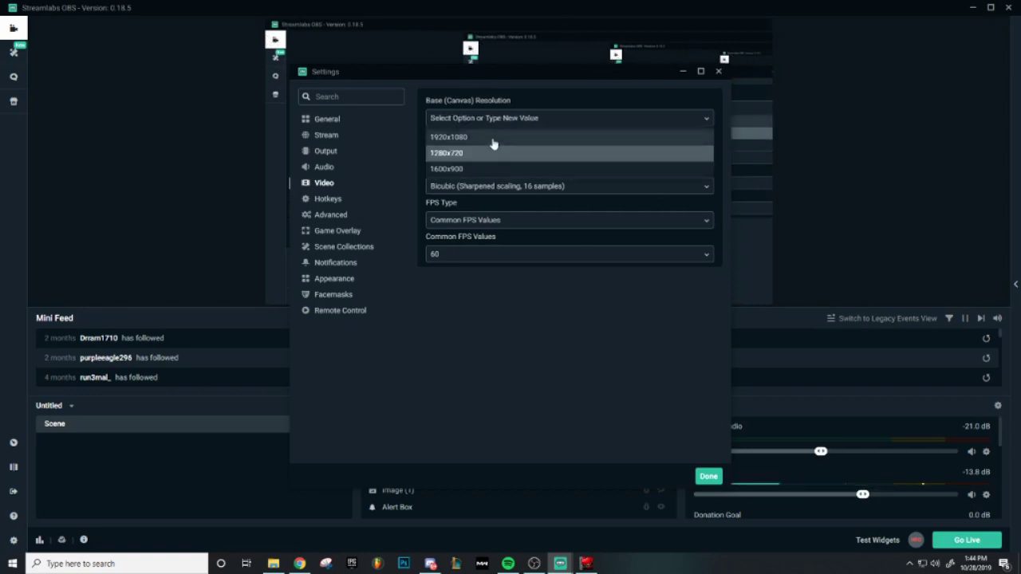
click(491, 138)
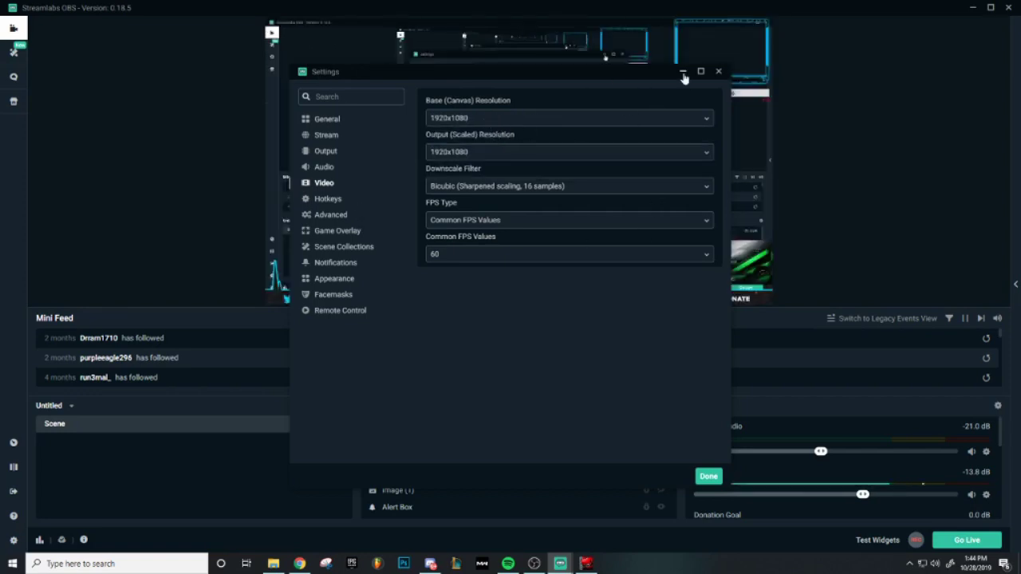
- Bring the Settings window back up and try an output (scaled) resolution of 1280x720
click(718, 71)
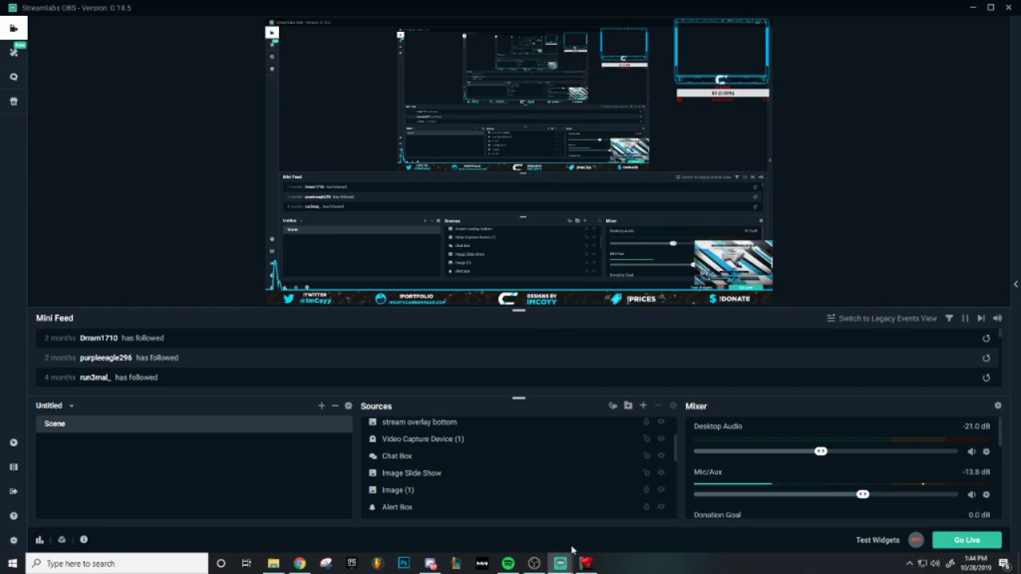
mouse_move(561, 563)
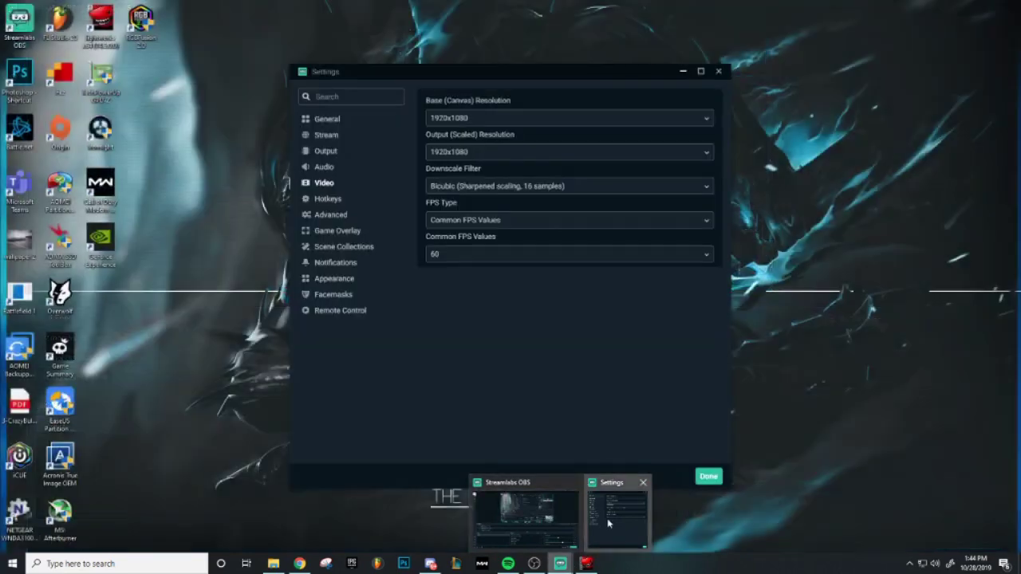
click(615, 514)
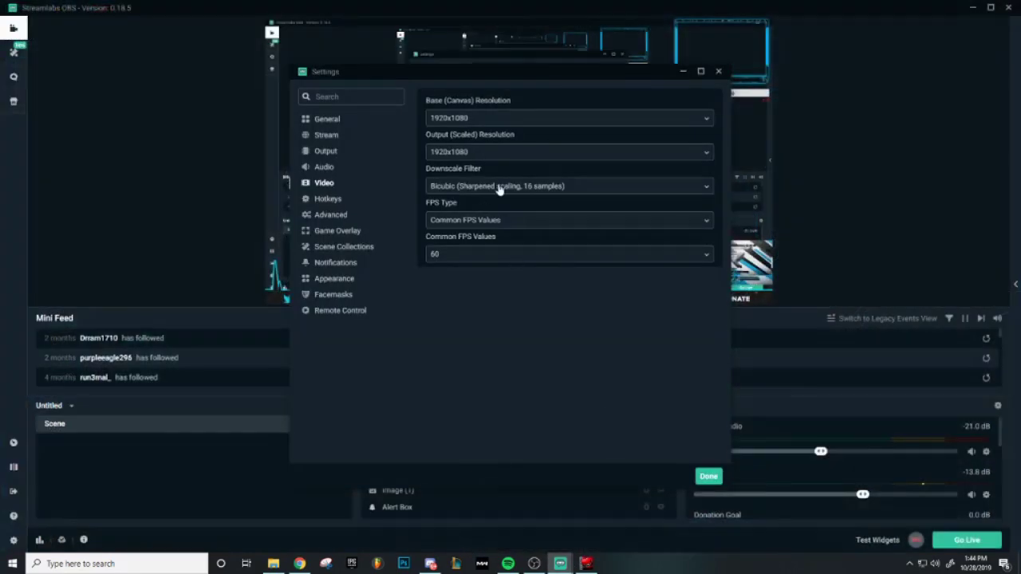
click(494, 154)
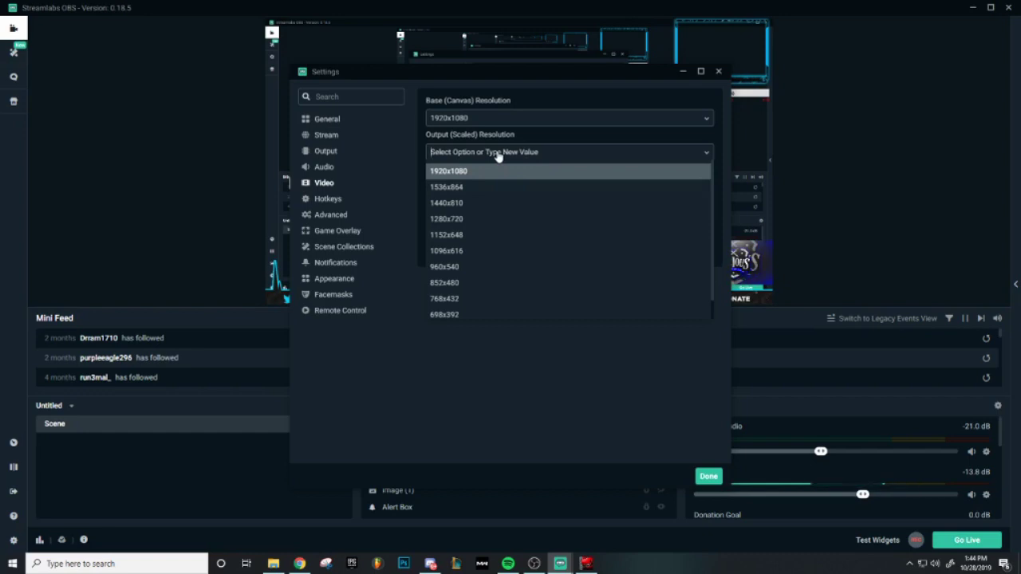
click(490, 220)
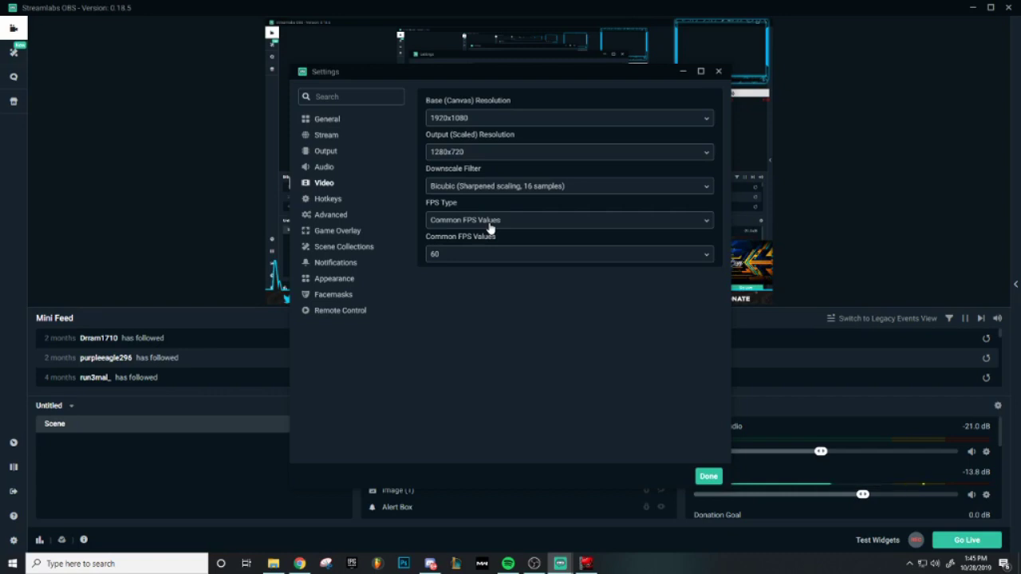
- Choose 1920x1080 for both the base (canvas) resolution and the output (scaled) resolution
click(455, 118)
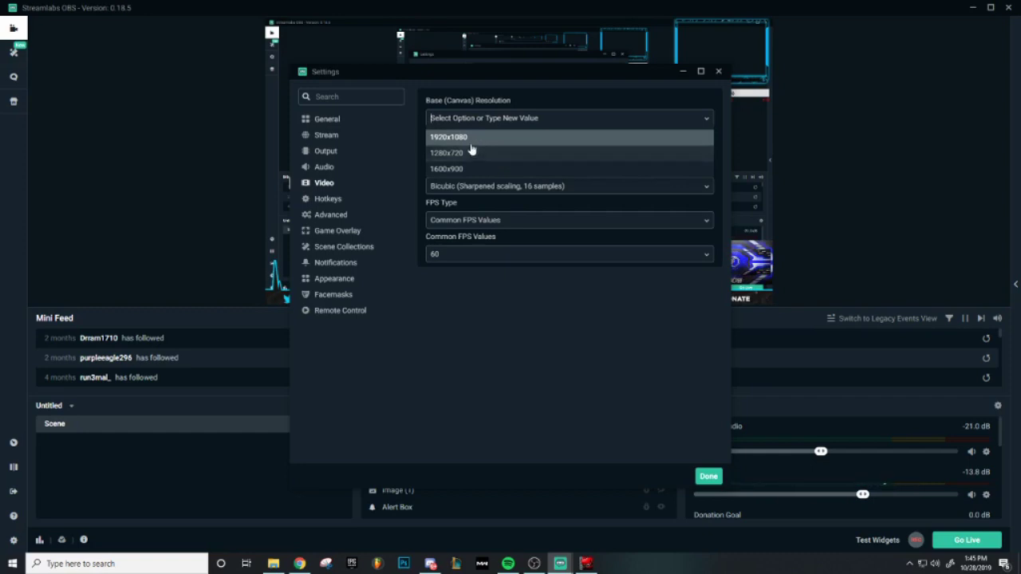
click(471, 138)
click(472, 153)
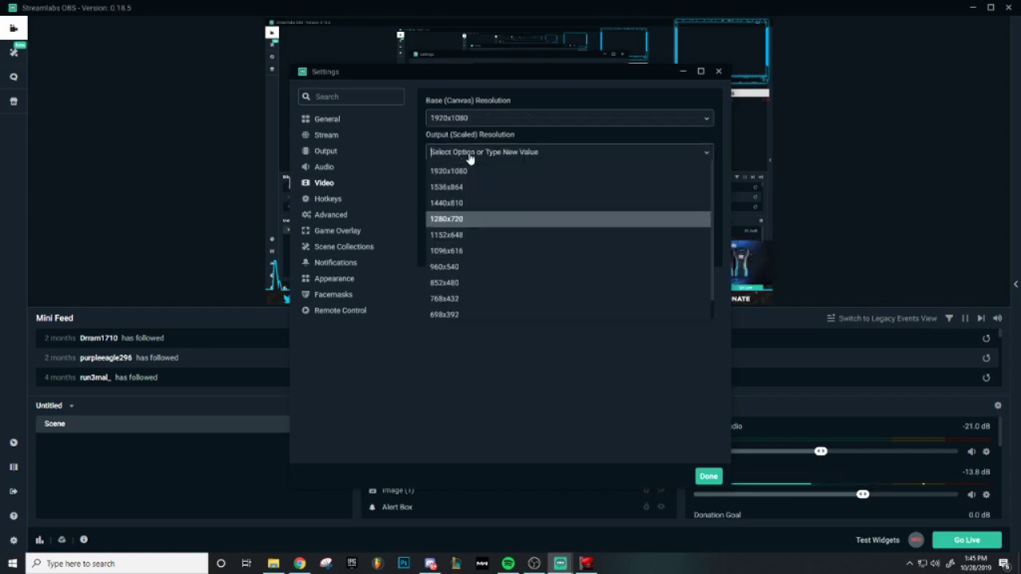
click(449, 172)
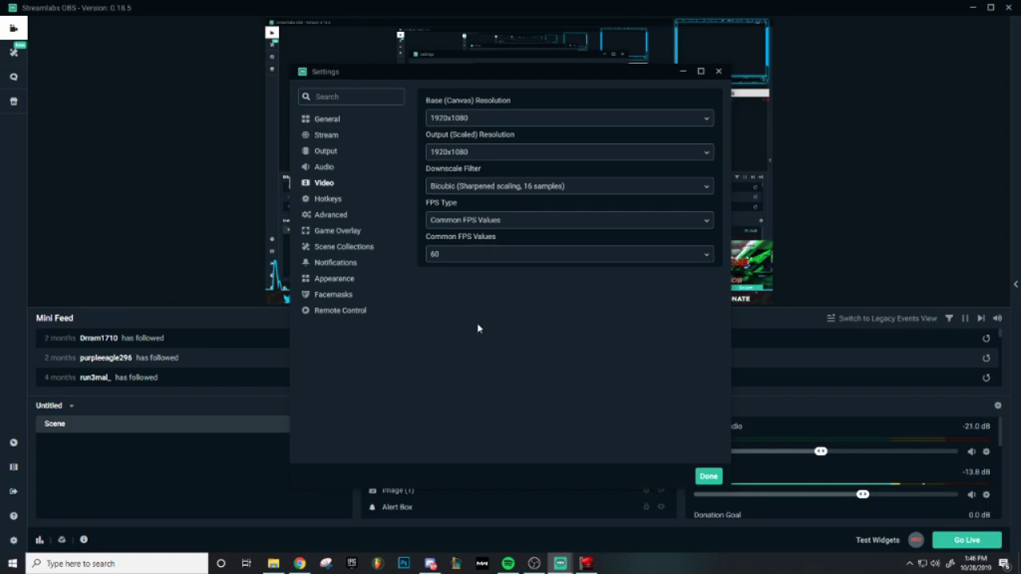
click(503, 121)
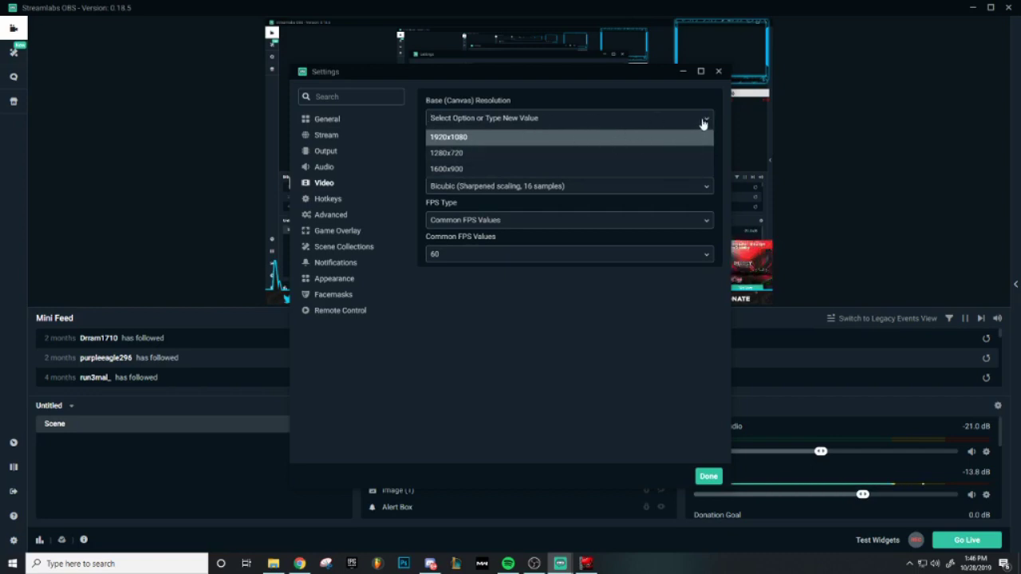
click(504, 141)
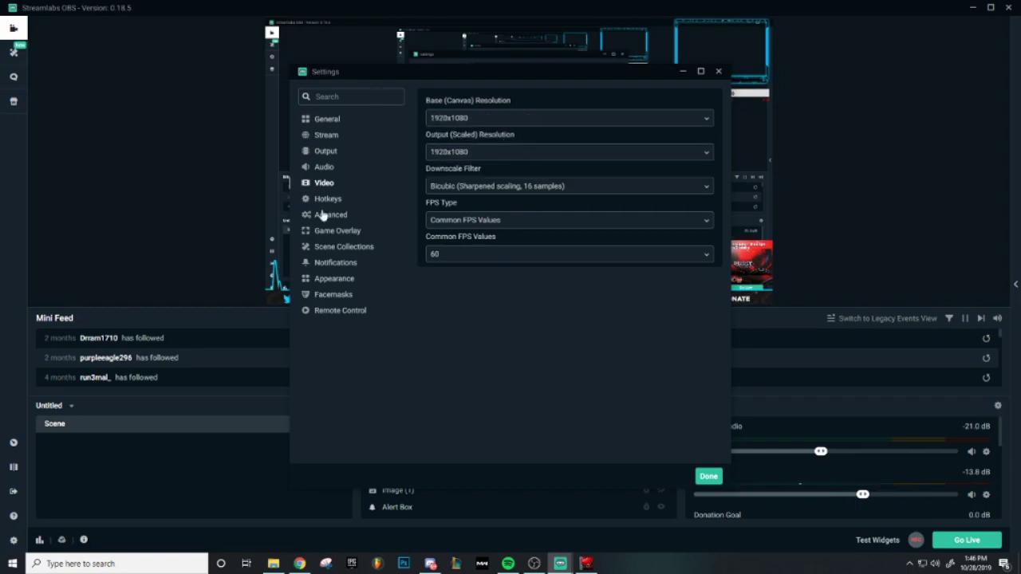
- In the Output settings, choose Software (x264) as the streaming encoder
click(327, 151)
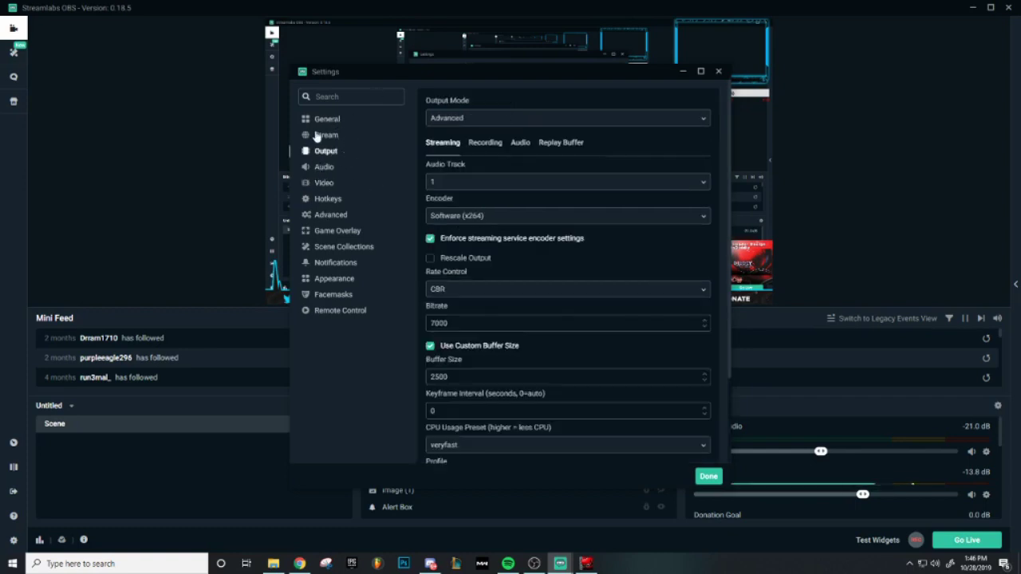
scroll(529, 228, down, 3)
scroll(558, 247, up, 2)
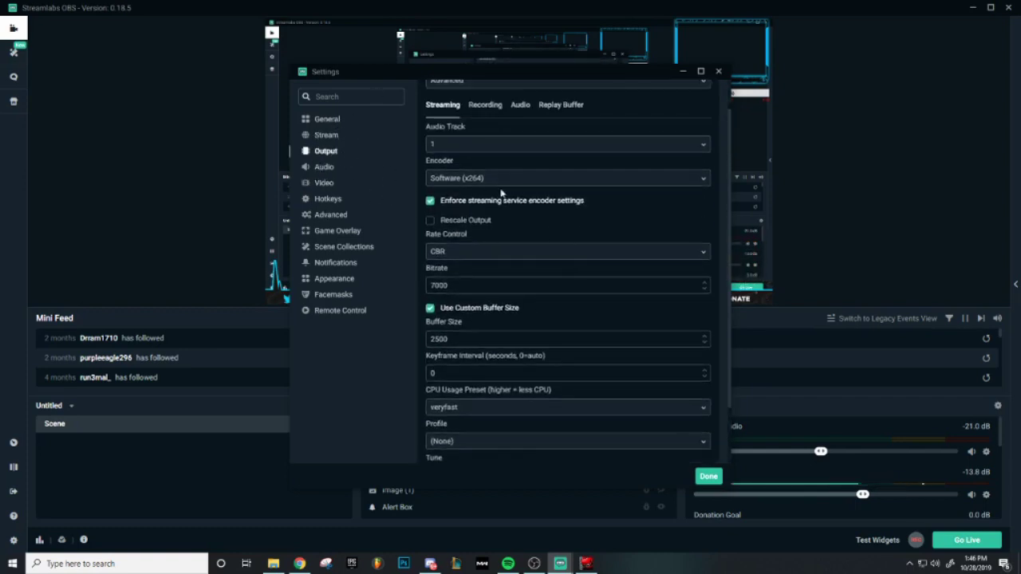
scroll(501, 193, up, 2)
click(502, 216)
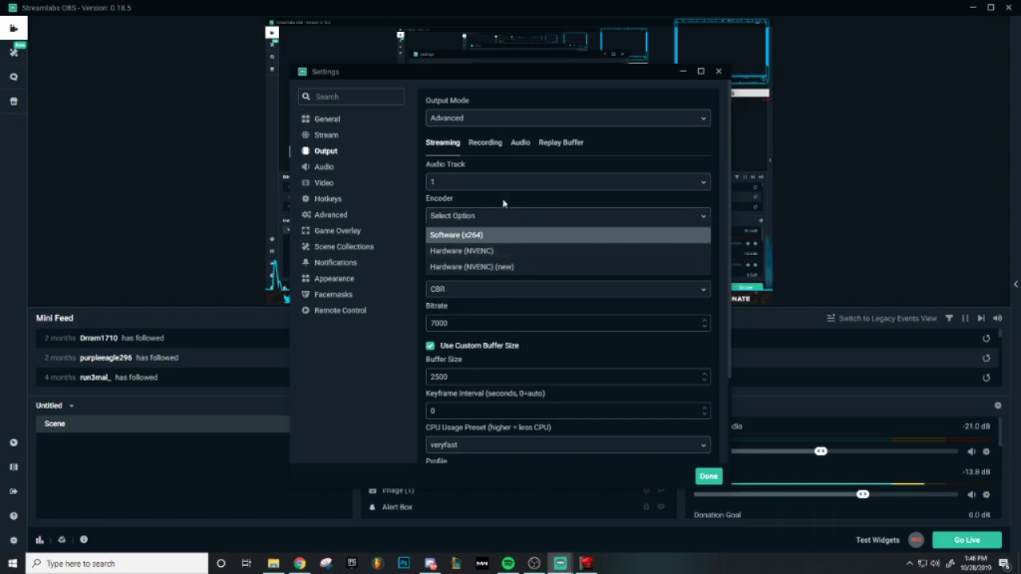
click(475, 233)
click(476, 222)
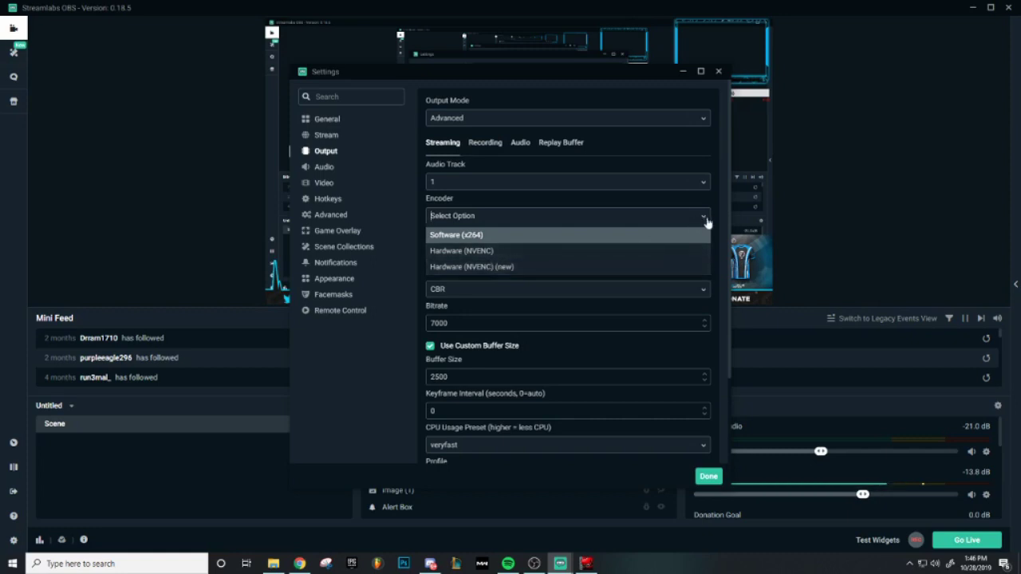
click(378, 410)
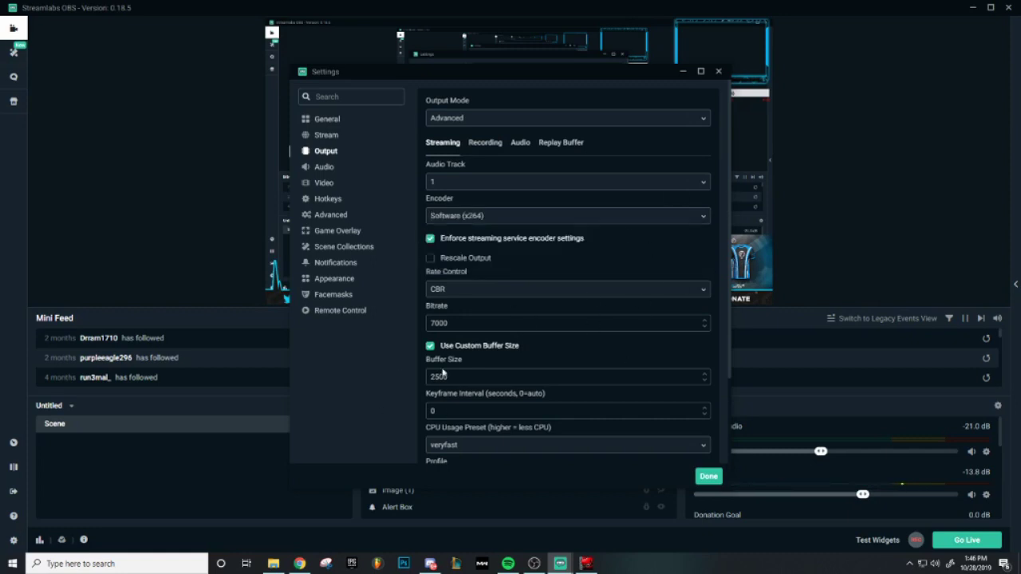
- Review the remaining streaming encoder options, minimize the Settings window and switch to OBS
scroll(568, 380, down, 3)
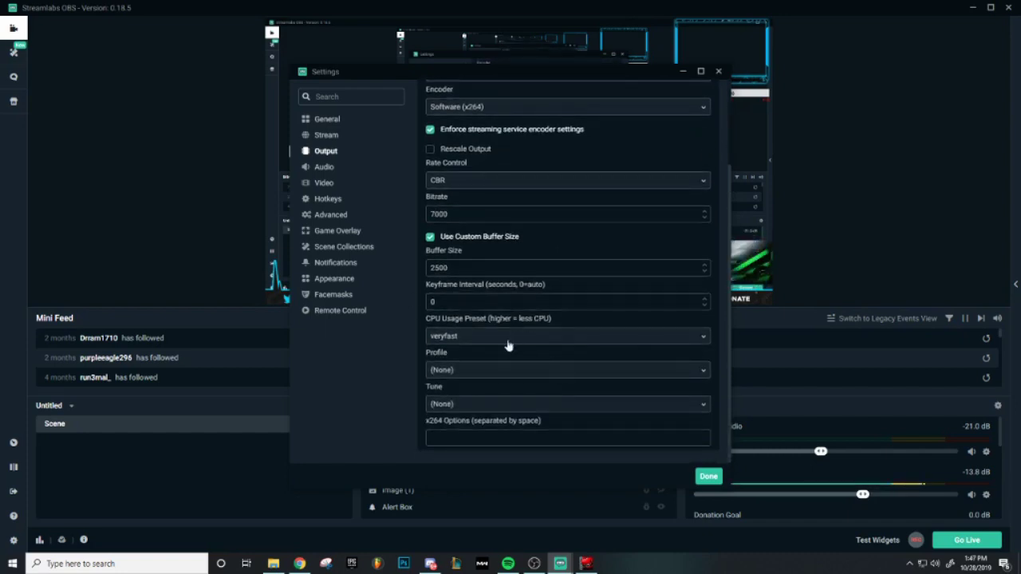
scroll(508, 344, up, 3)
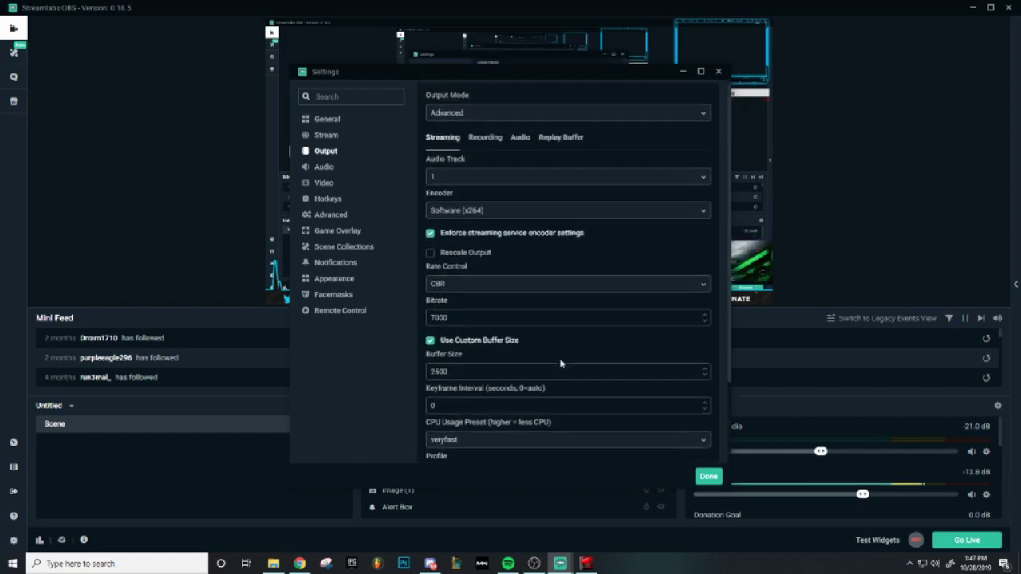
click(682, 73)
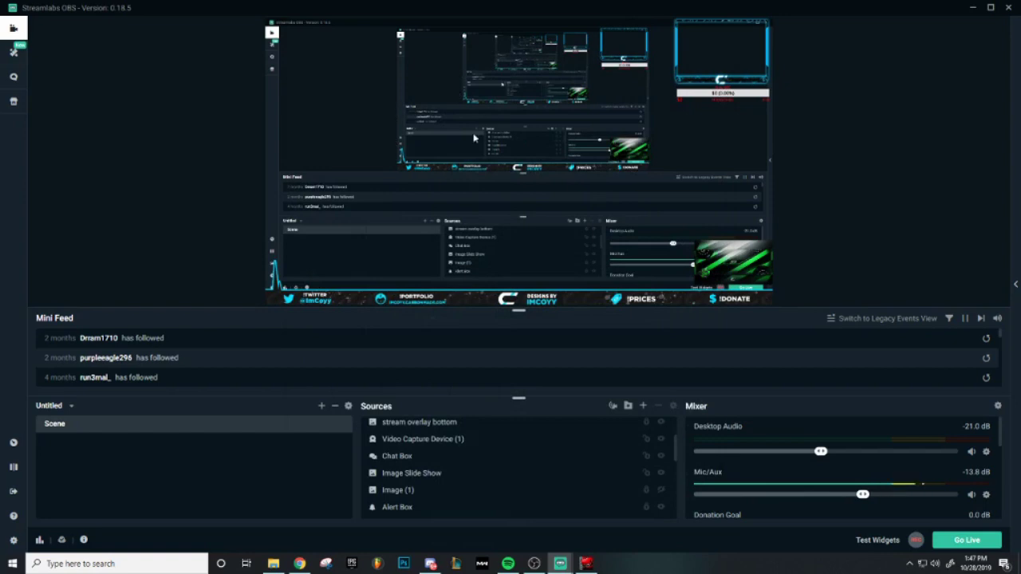
click(535, 564)
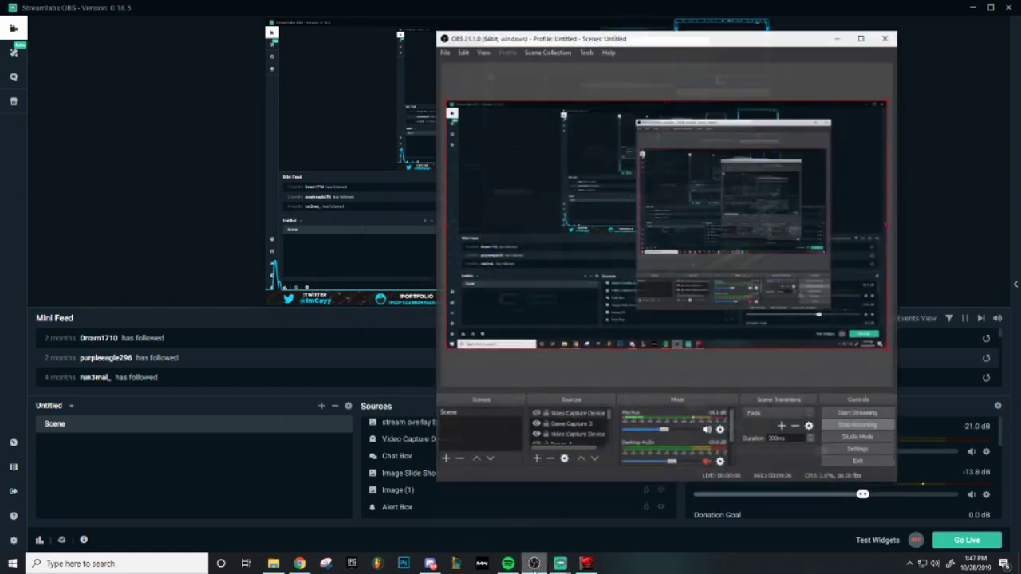